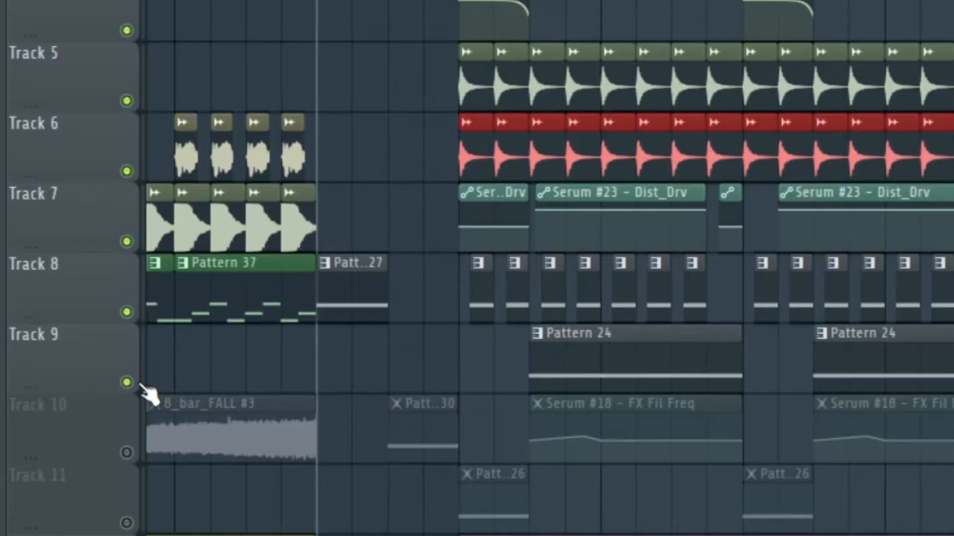
Mute Tracks 9 to 11 and play the drop to hear it without them.
left_click(142, 386)
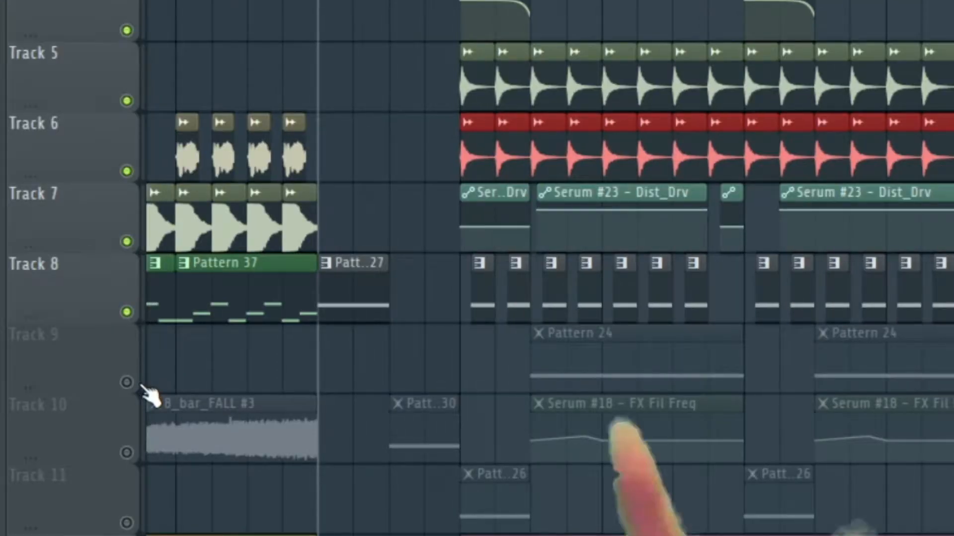
key("space")
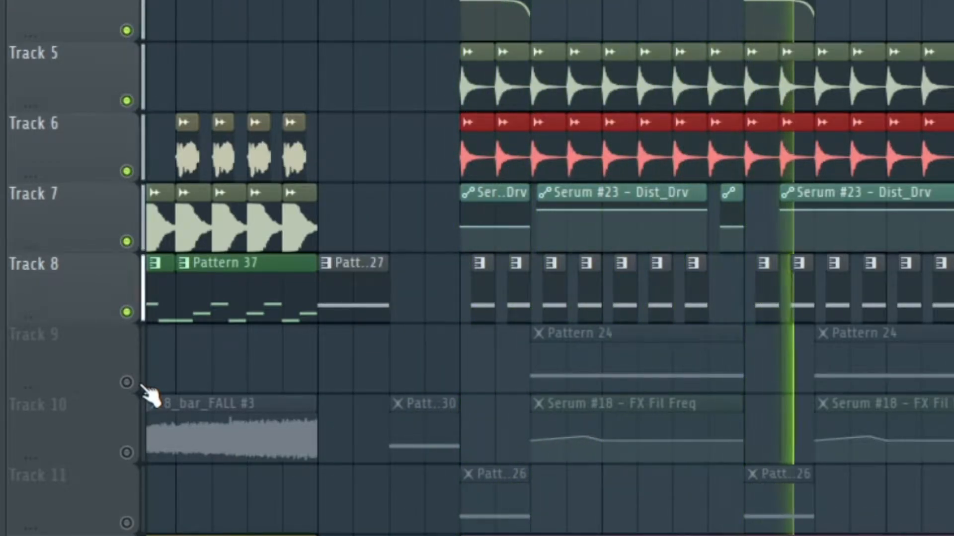
key("space")
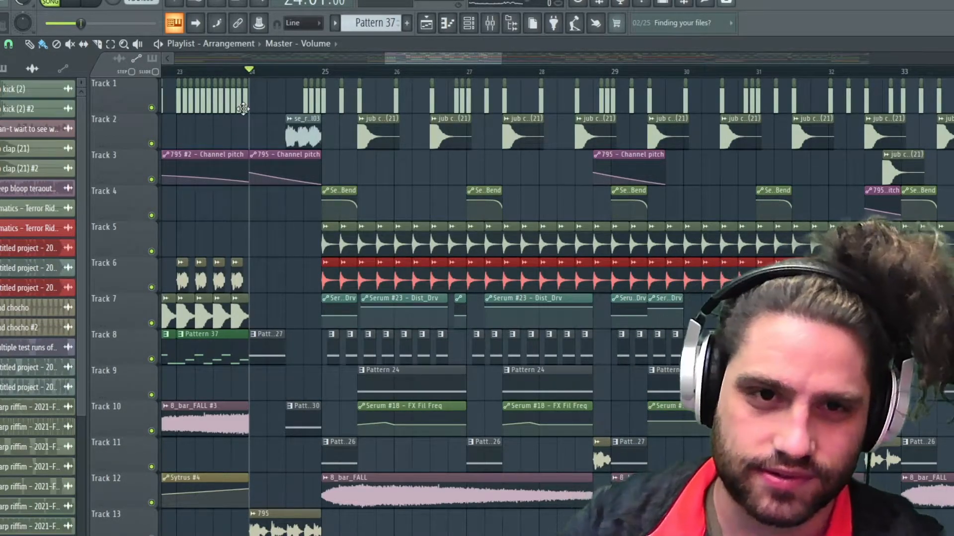
Play the drop from bar 24 with all tracks audible and look over the whole section's arrangement.
scroll(315, 83, "down", 3)
key("space")
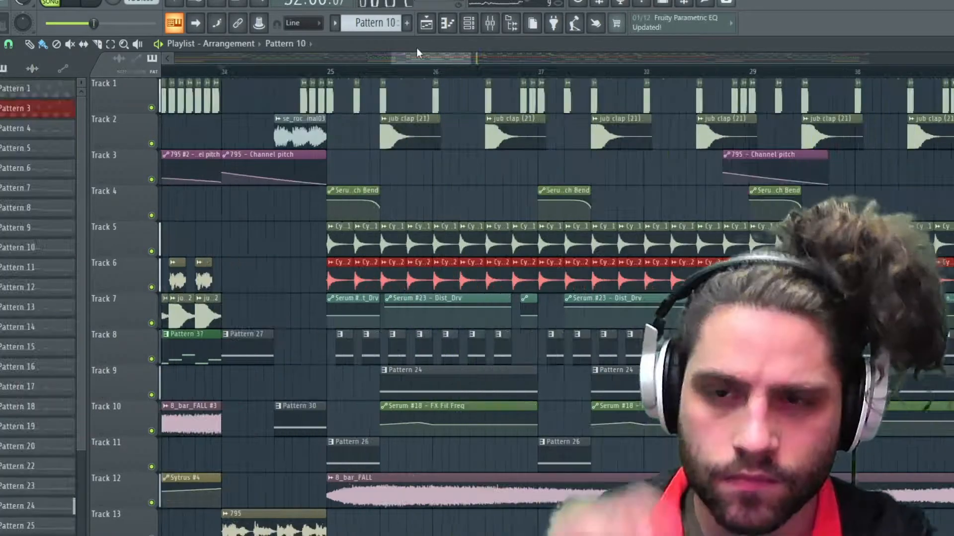
left_click_drag(468, 54, 718, 71)
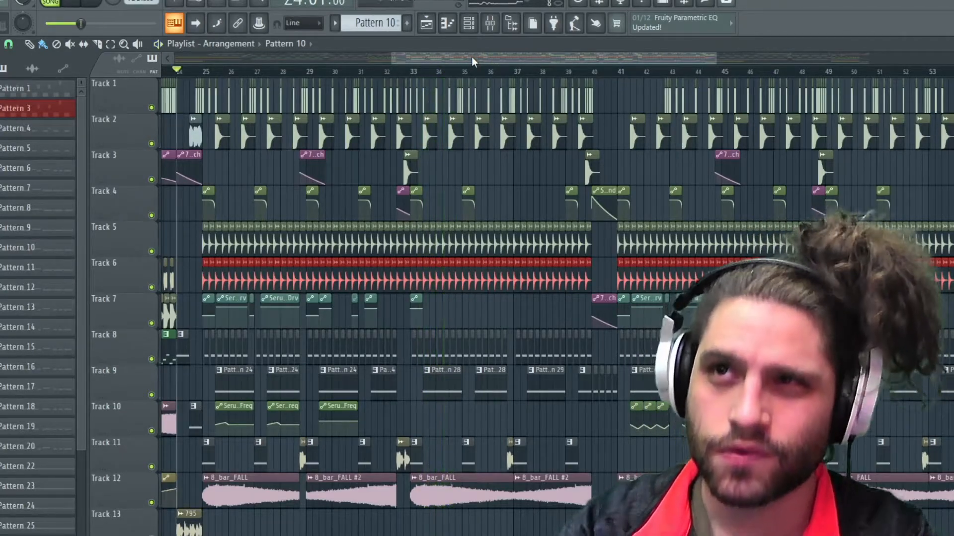
key("space")
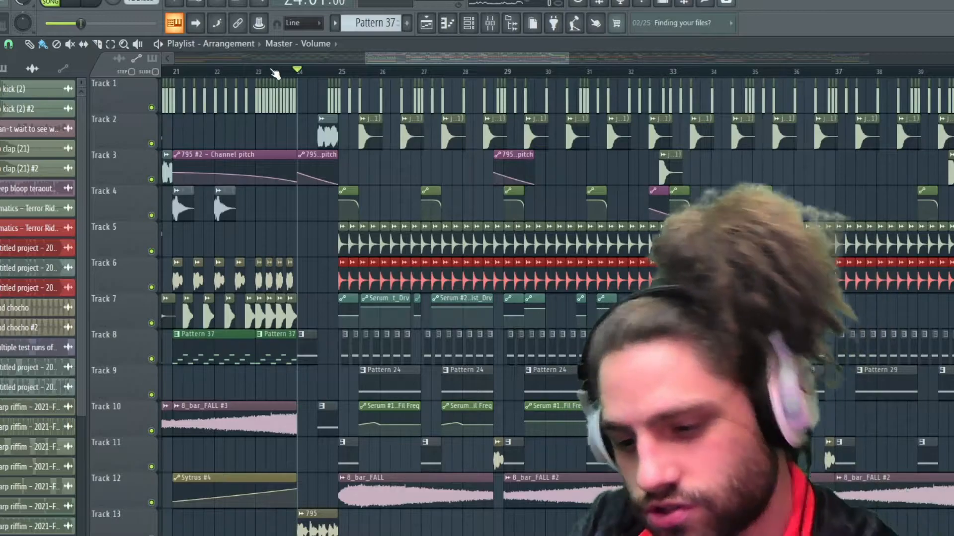
Select the opening bars of the drop on the timeline, starting at bar 25, for looped playback.
scroll(334, 69, "up", 3)
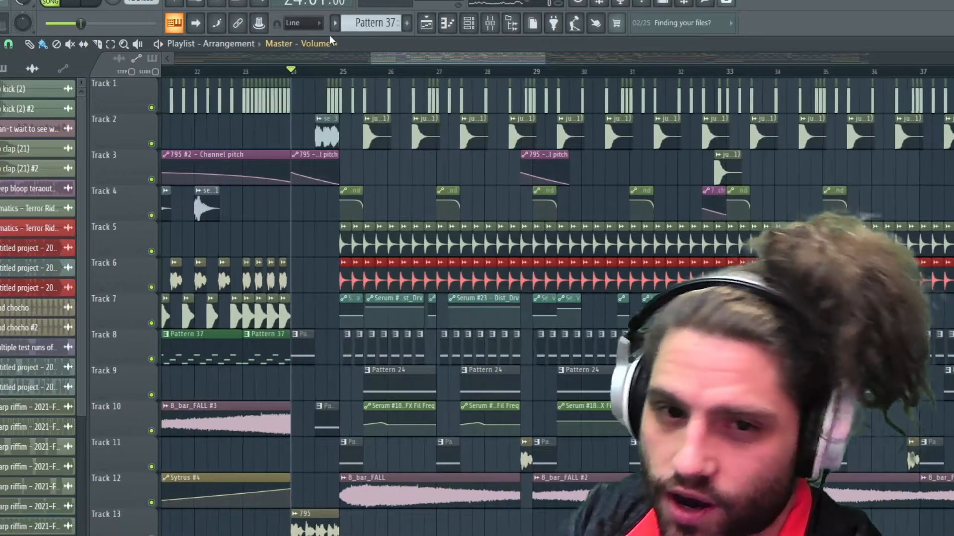
left_click(342, 72)
scroll(343, 75, "up", 5)
left_click_drag(343, 74, 452, 74)
left_click(339, 74)
left_click_drag(343, 75, 453, 63)
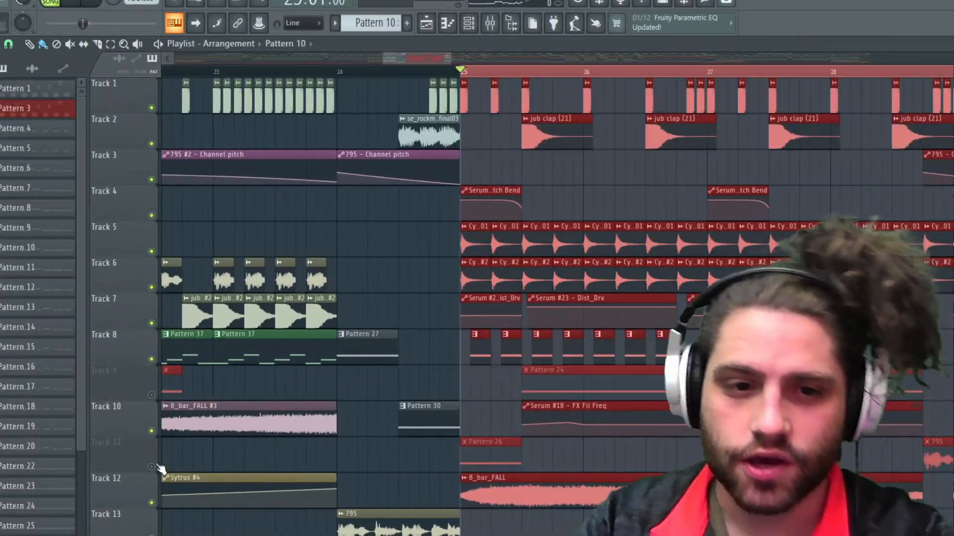
Unmute Tracks 11 and 9 and play the selected section.
left_click(152, 467)
left_click(152, 396)
key("space")
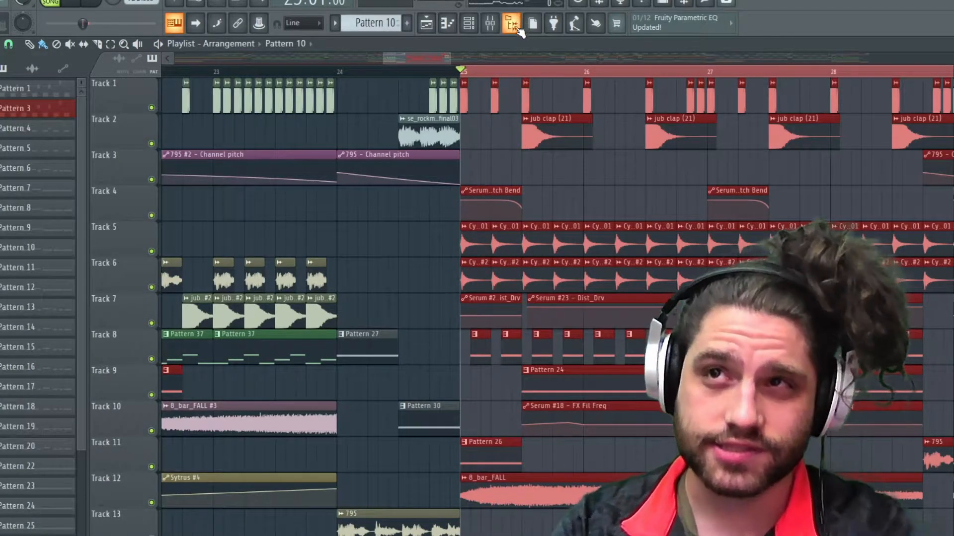
Limit the time selection to the first half of bar 25 over Pattern 26, and show LFO 2 in its Serum patch.
left_click(464, 72)
left_click_drag(465, 72, 524, 86)
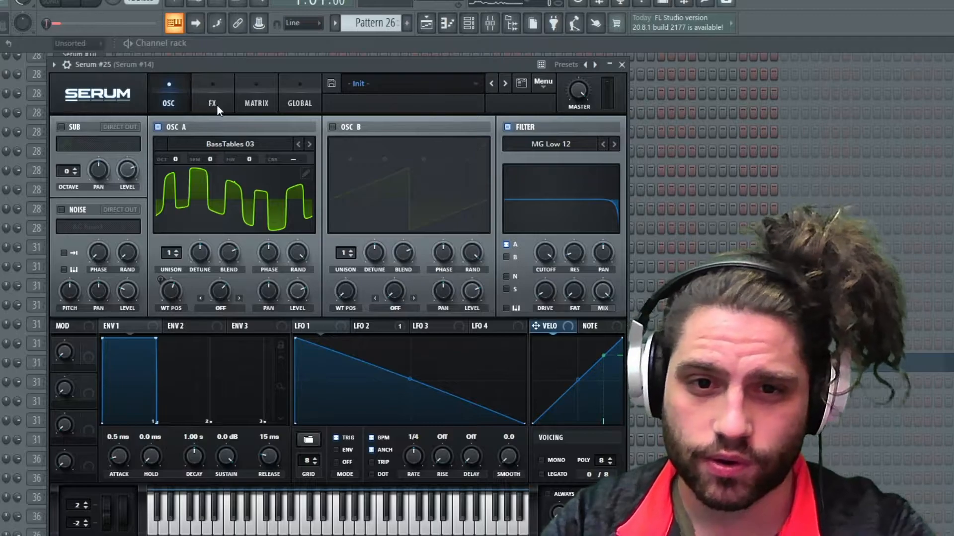
left_click(389, 325)
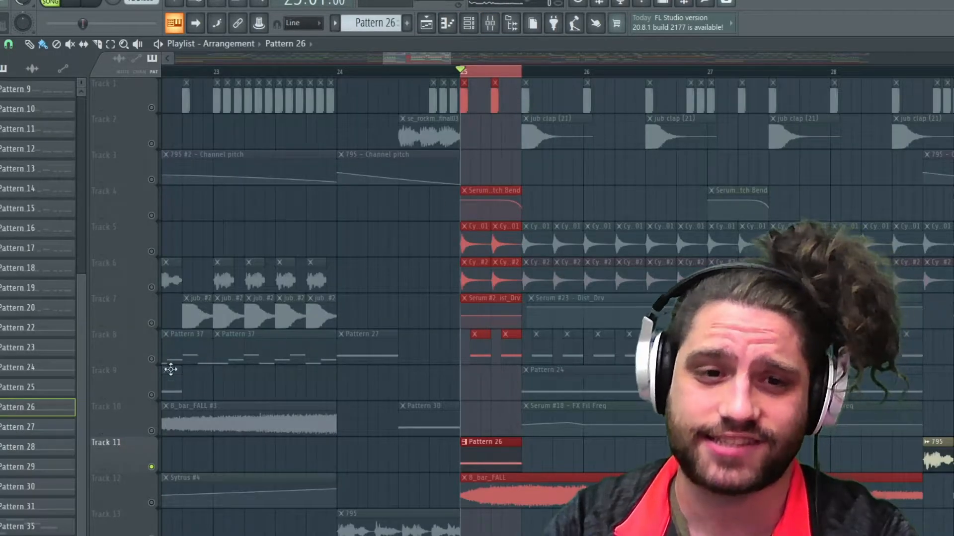
Solo Track 8 to hear its patterns within the selection, and restore all tracks.
right_click(154, 359)
right_click(154, 359)
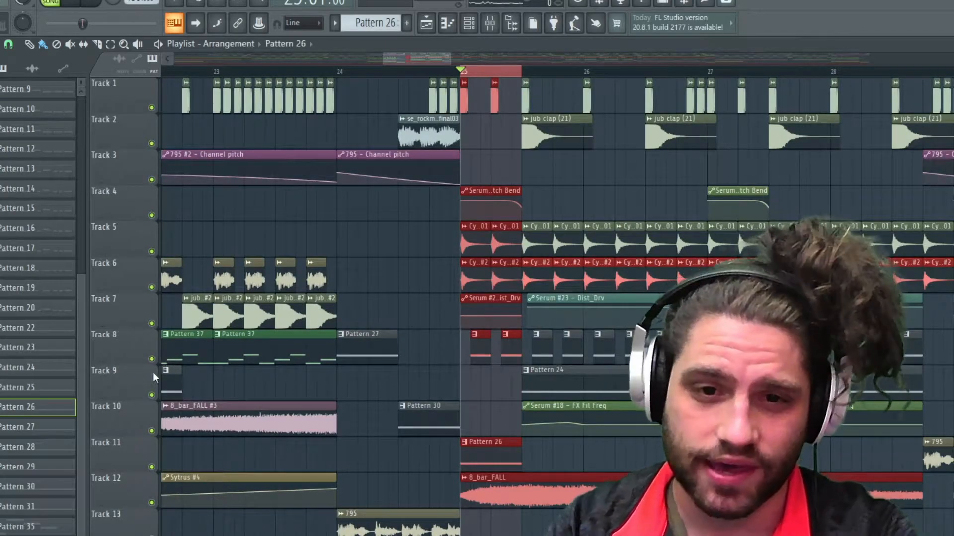
right_click(154, 359)
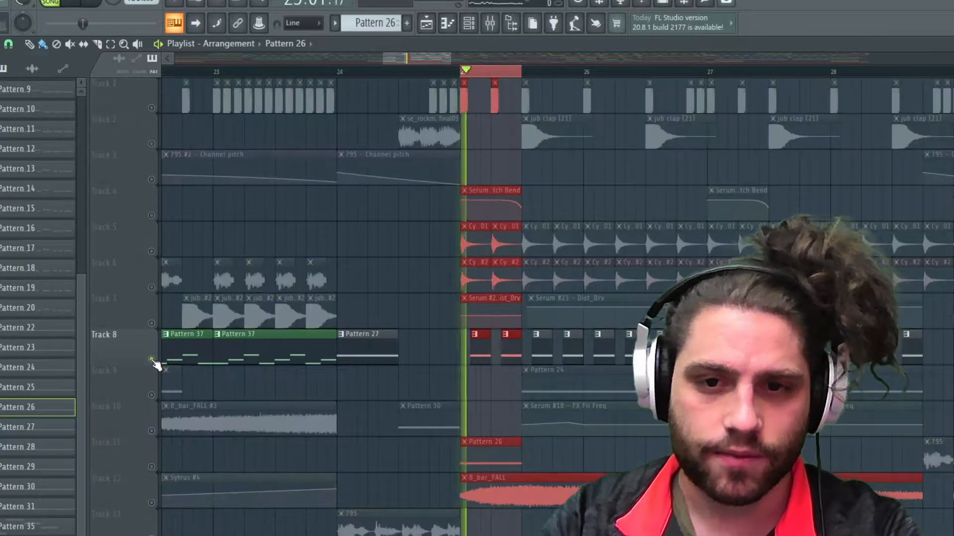
right_click(153, 359)
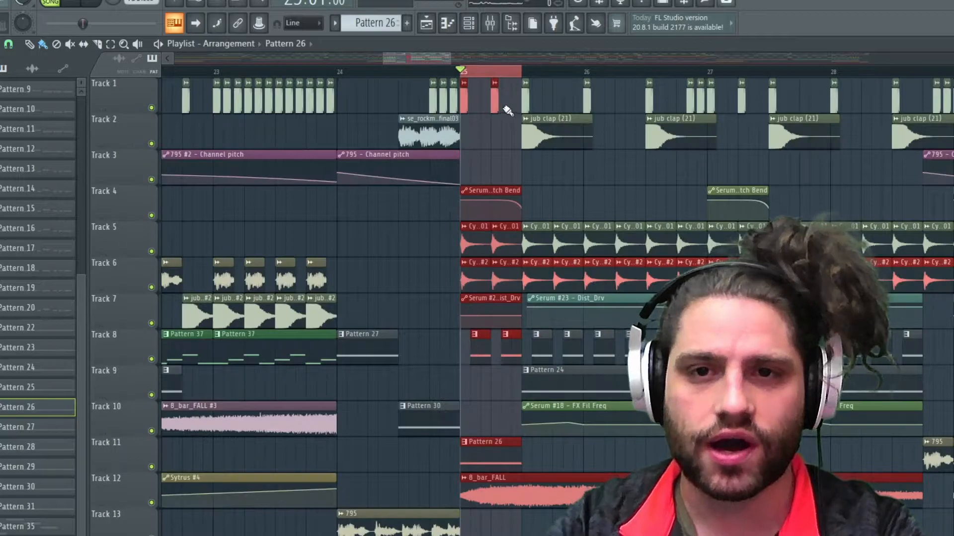
Set the time selection to bars 25 through 27 and listen to it.
left_click_drag(537, 74, 707, 80)
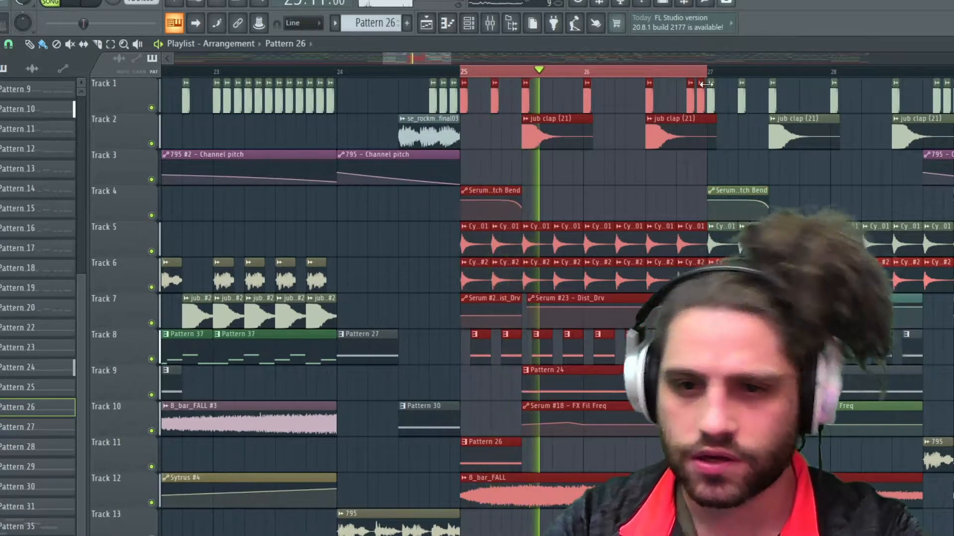
key("space")
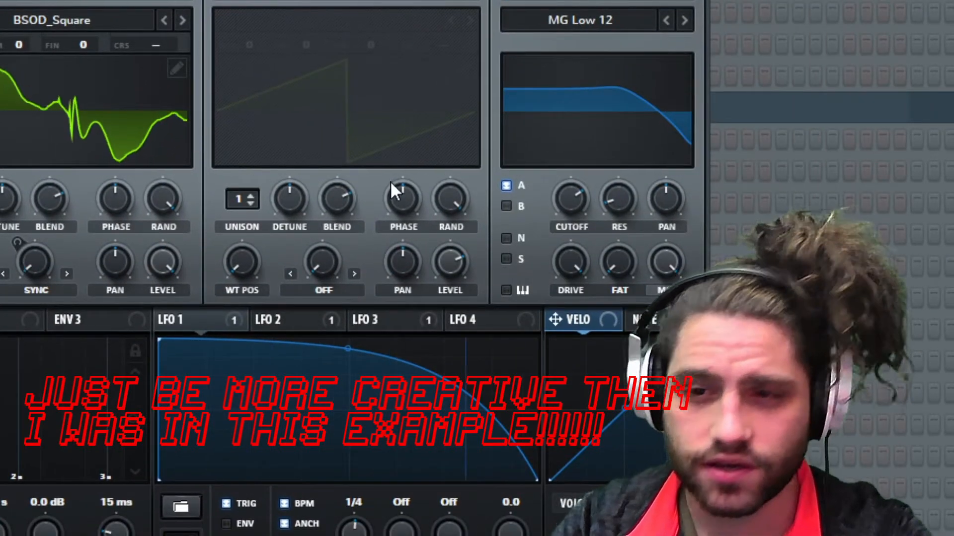
mouse_move(390, 182)
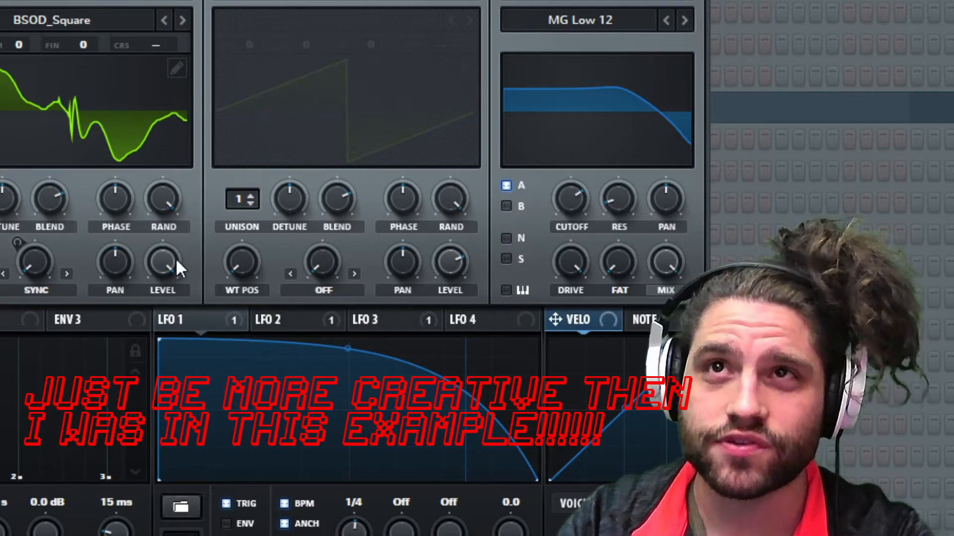
mouse_move(84, 35)
left_click(74, 1)
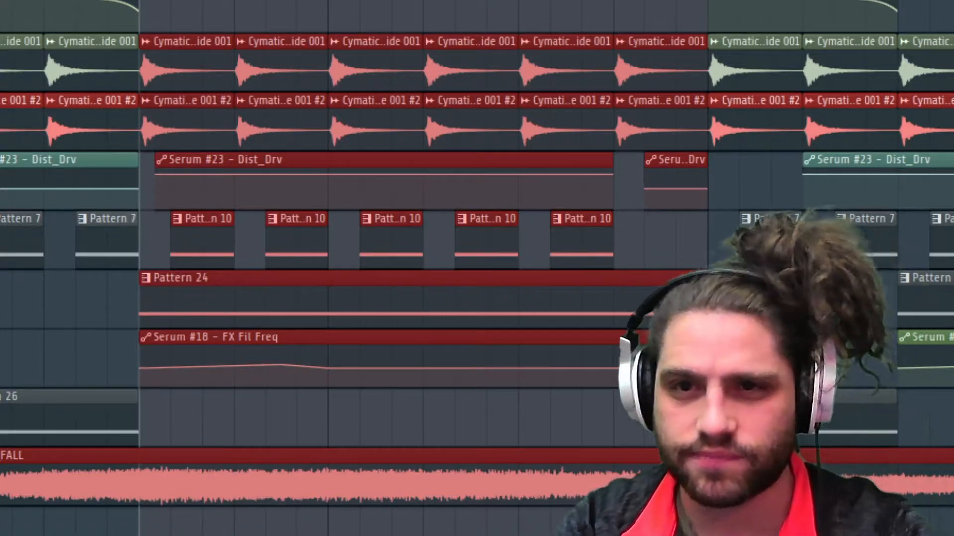
Clear the time selection in the playlist.
scroll(477, 268, "down", 5)
scroll(476, 268, "left", 5)
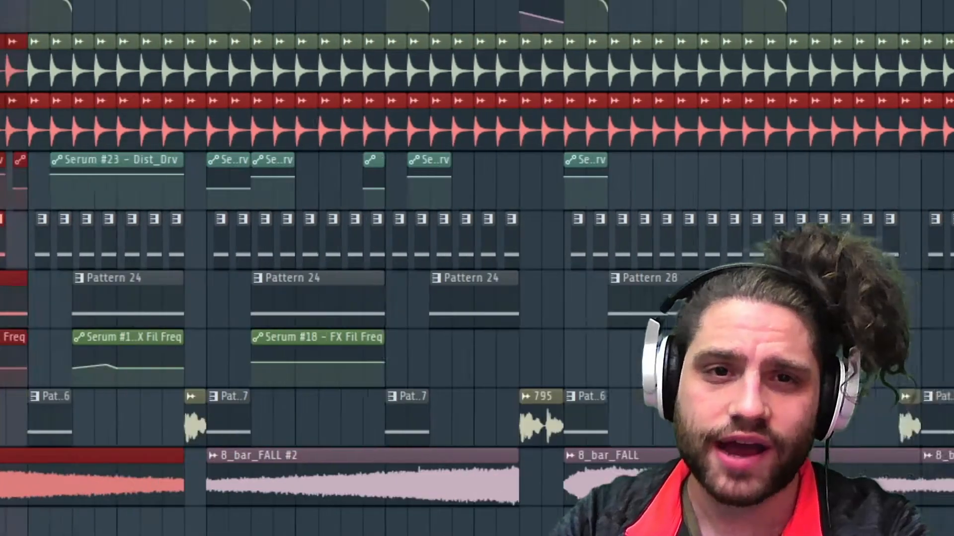
key("ctrl+d")
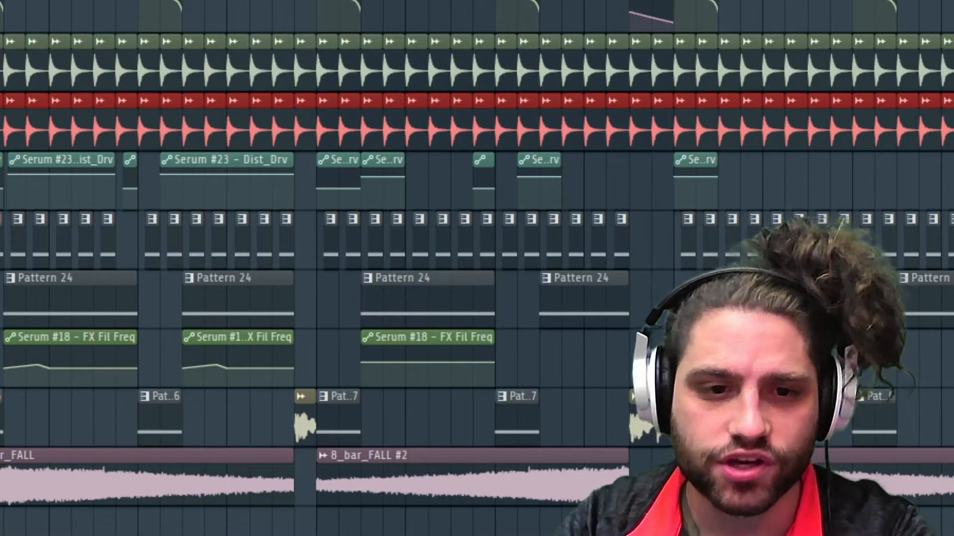
Make the drop's first Serum #18 - FX Fil Freq automation clip unique and reshape its curve with added points, raising the last one.
left_click(9, 339)
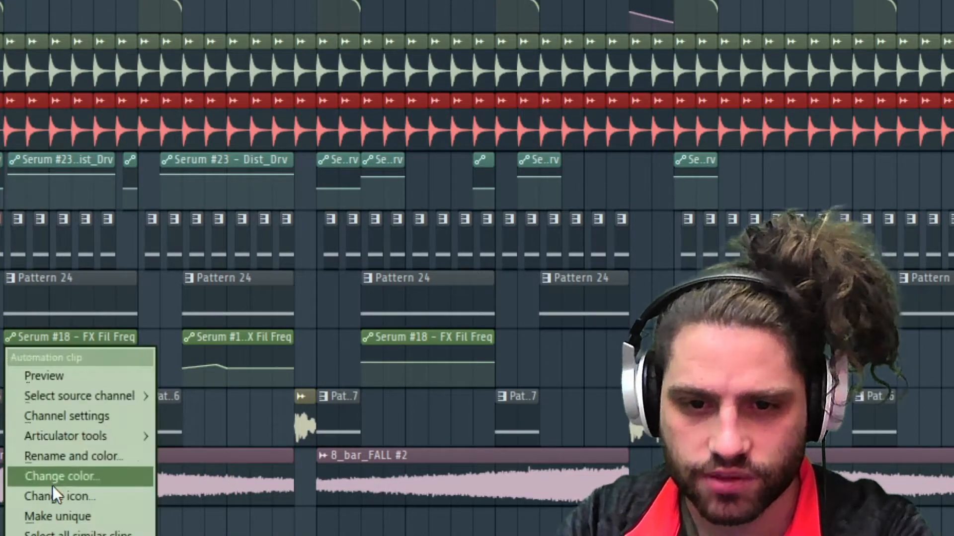
left_click(58, 515)
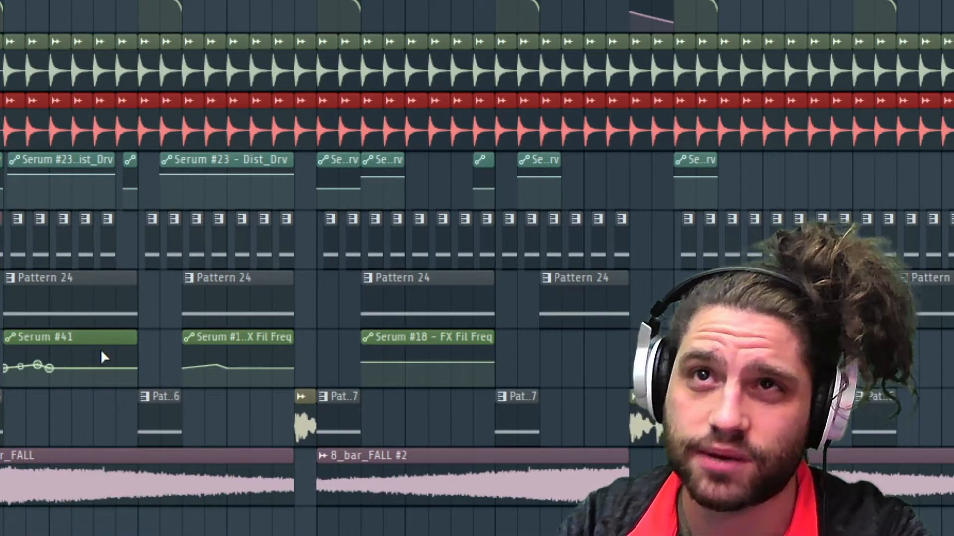
scroll(477, 268, "left", 2)
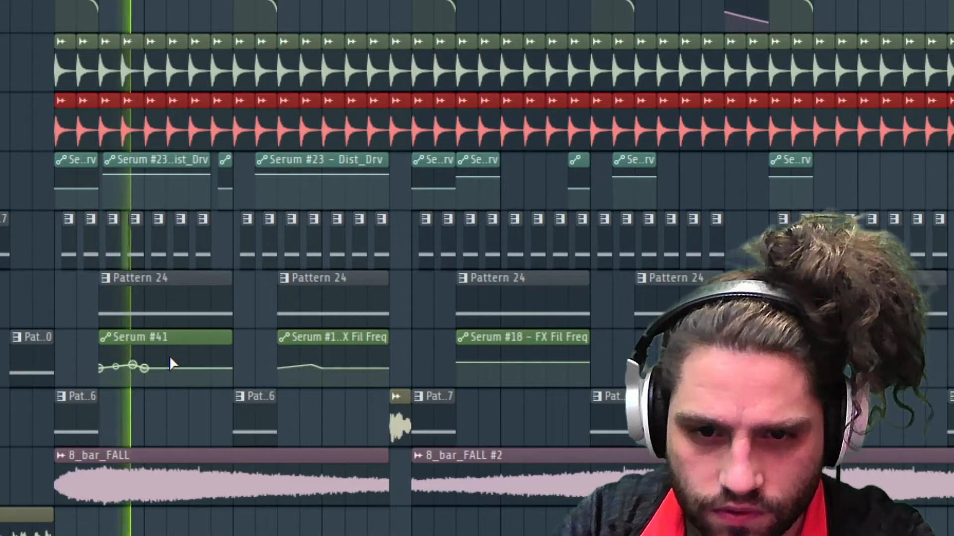
right_click(169, 356)
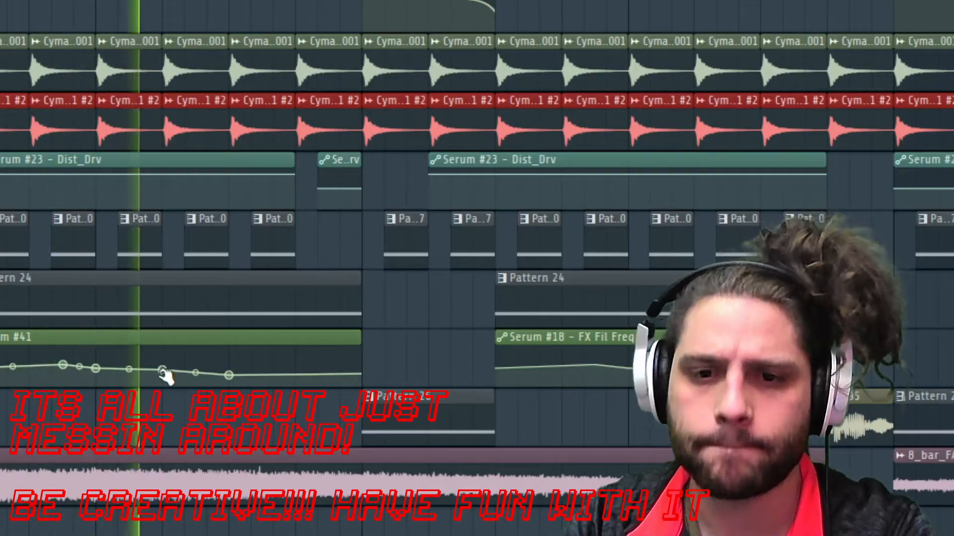
left_click_drag(228, 375, 229, 367)
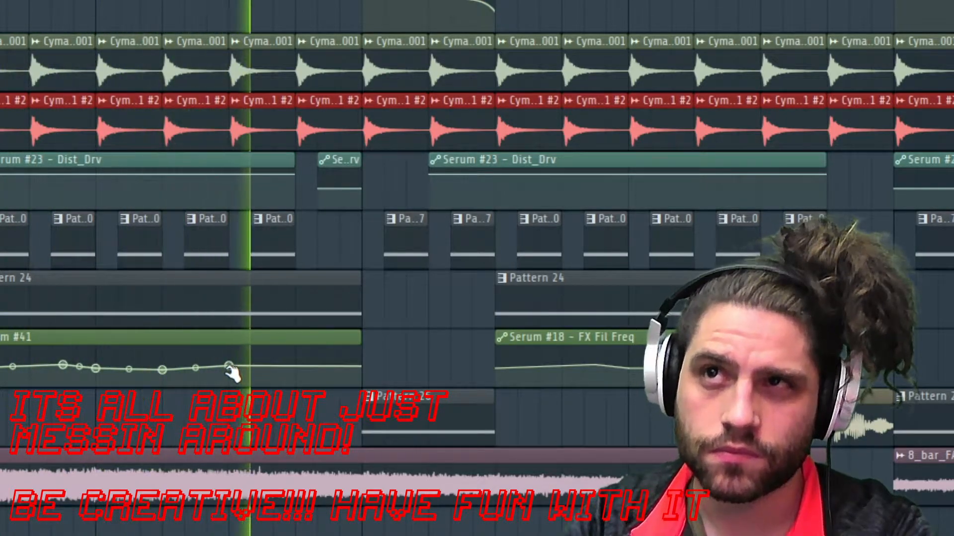
left_click_drag(229, 368, 229, 357)
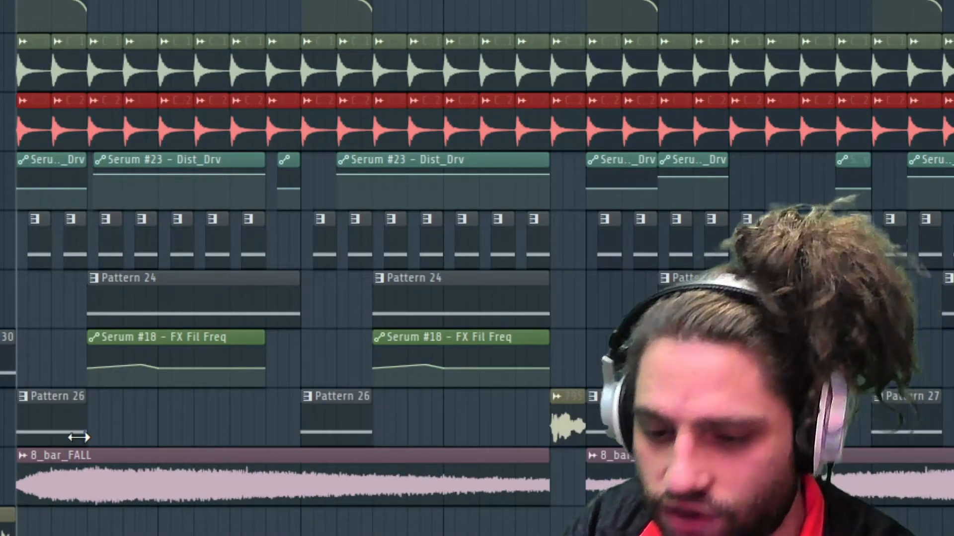
Lengthen the shorter Pattern 24 slices on Track 9 to match the others, and select that phrase from bar 25 for playback.
scroll(87, 436, "up", 4)
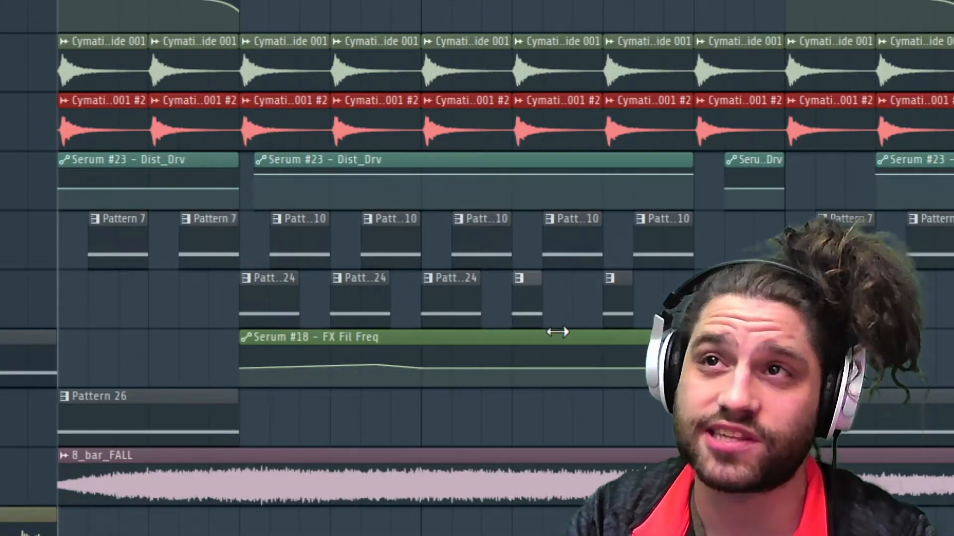
left_click_drag(556, 331, 561, 335)
key("space")
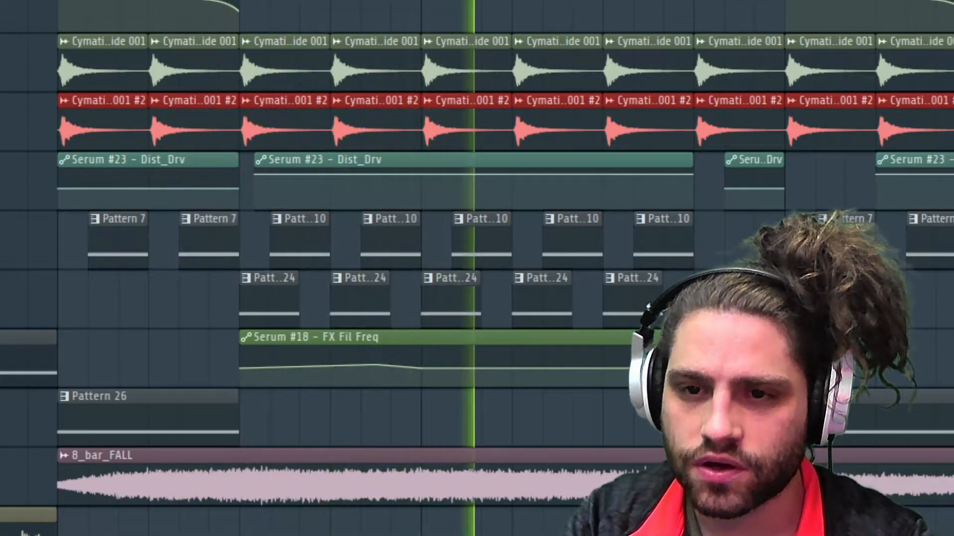
key("space")
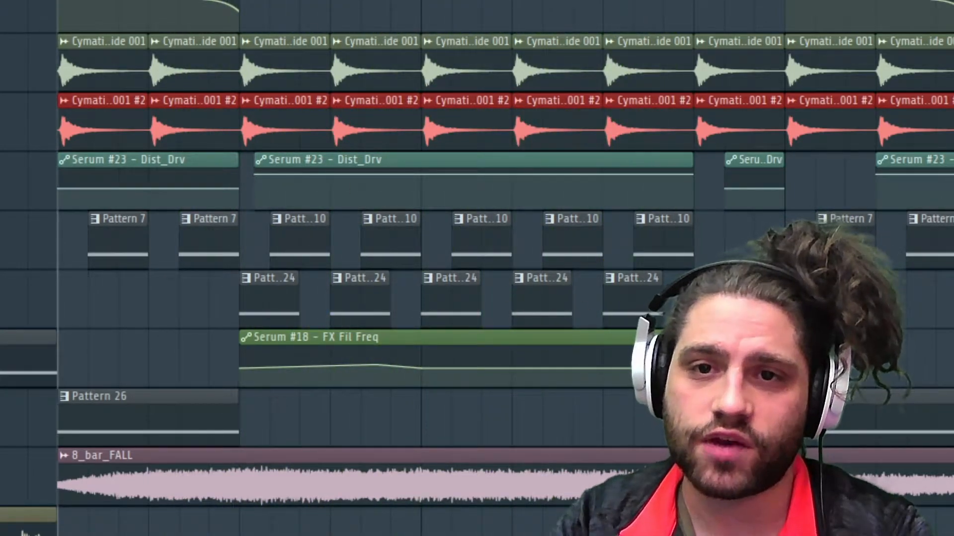
left_click_drag(58, 2, 663, 2)
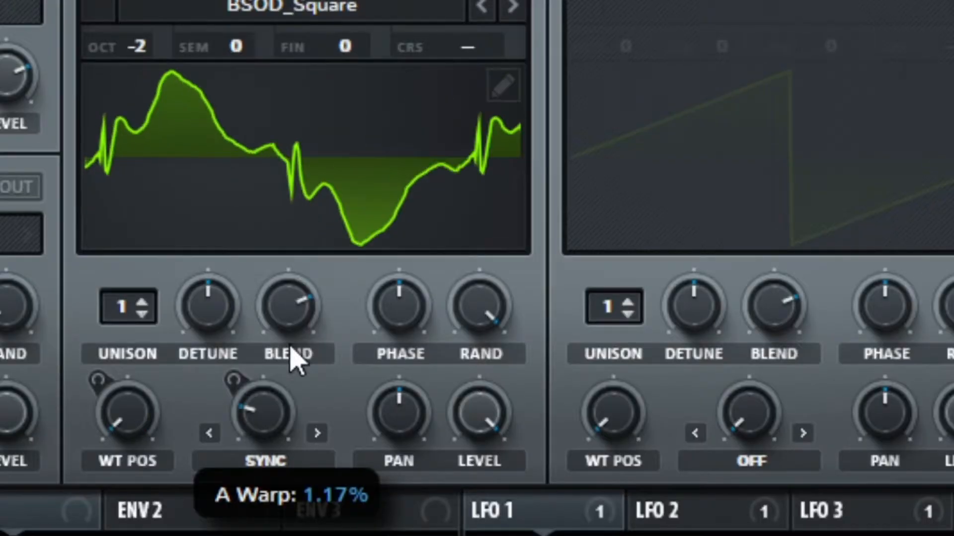
Adjust the Sync warp amount of OSC A in the BSOD_Square patch and open Serum's effects page.
left_click_drag(106, 316, 126, 266)
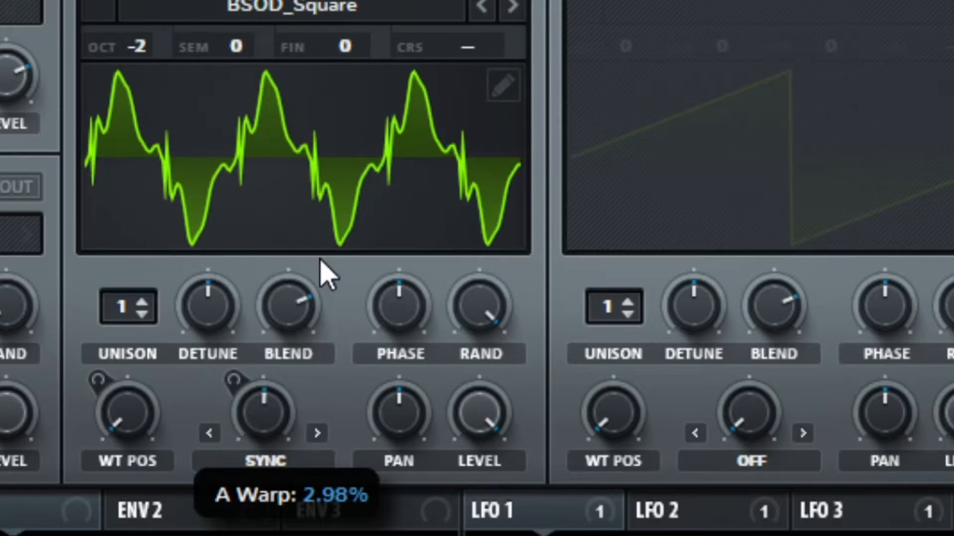
left_click_drag(273, 434, 286, 534)
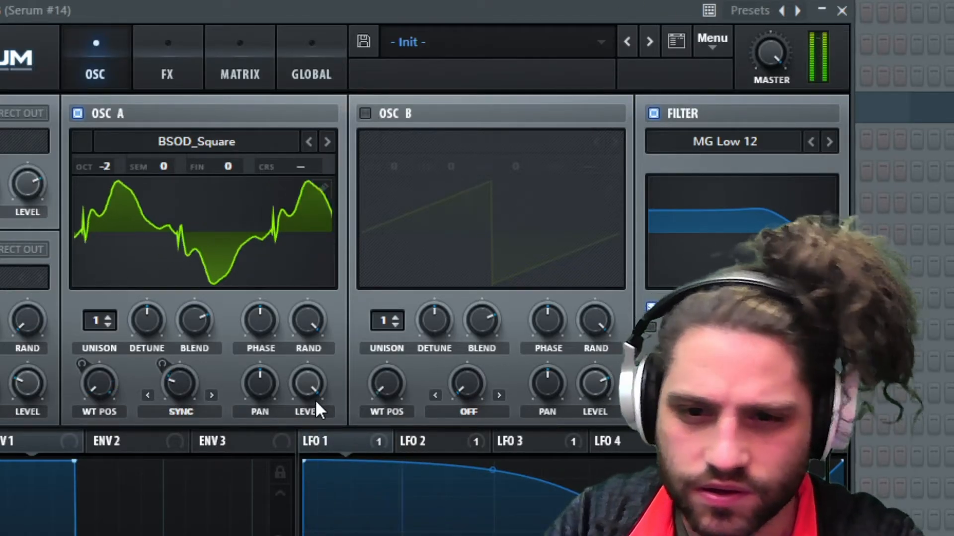
left_click(171, 72)
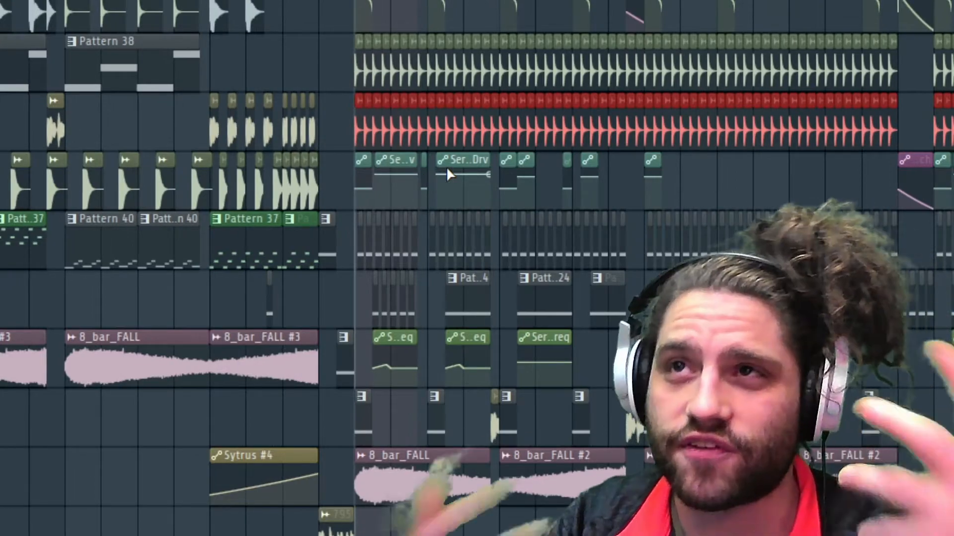
scroll(421, 291, "up", 3)
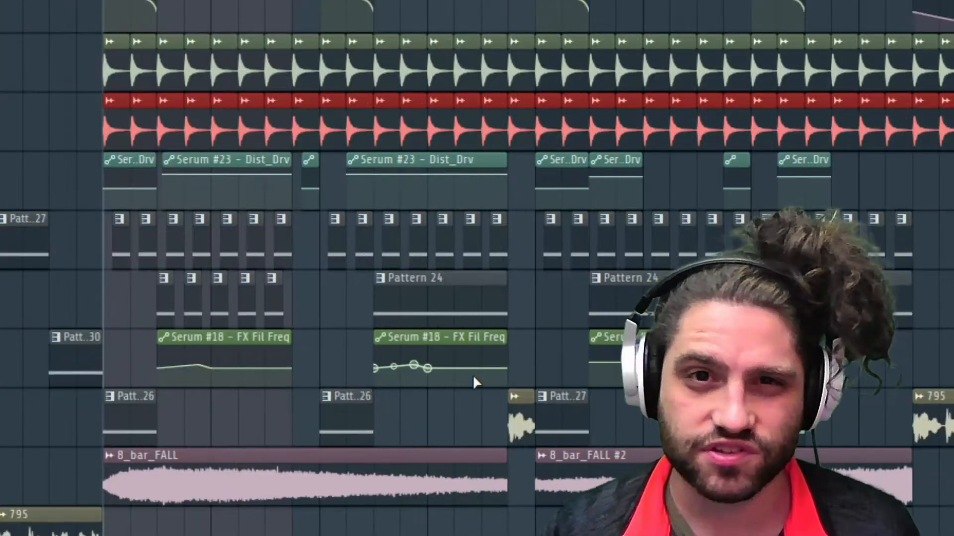